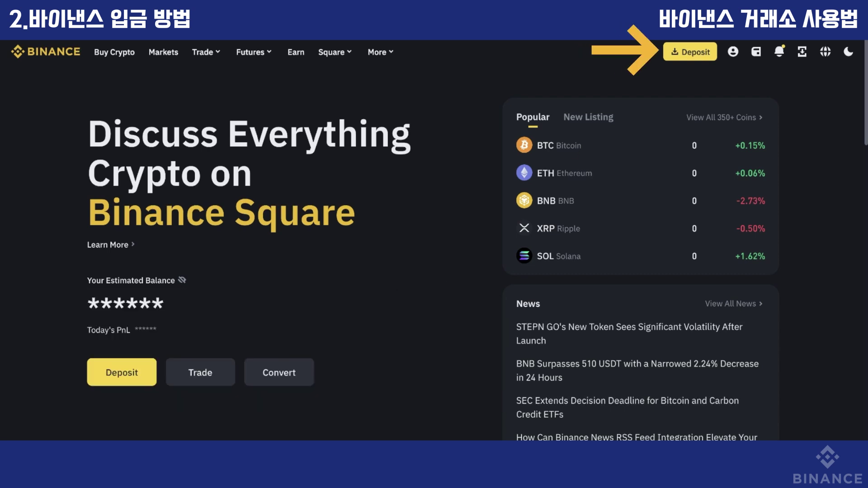
- Start a crypto deposit for USDT on the TRX (TRC20) network and copy its deposit address
{"action": "left_click", "coordinate": [690, 52]}
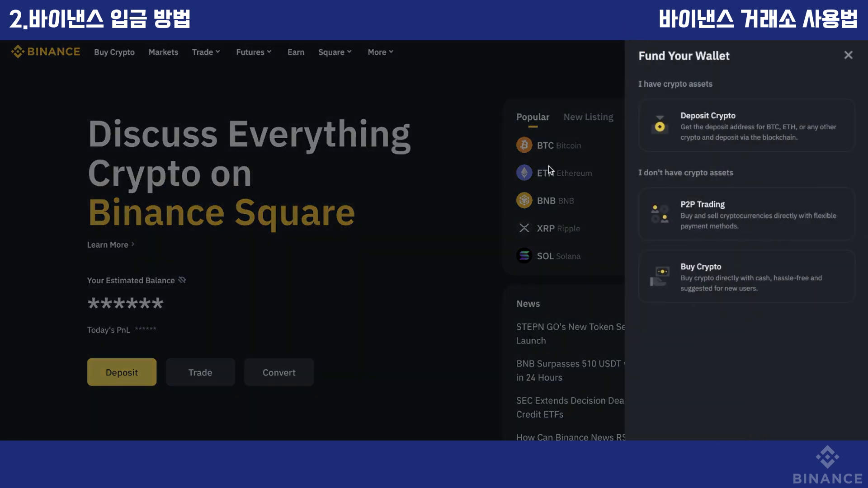
{"action": "left_click", "coordinate": [675, 116]}
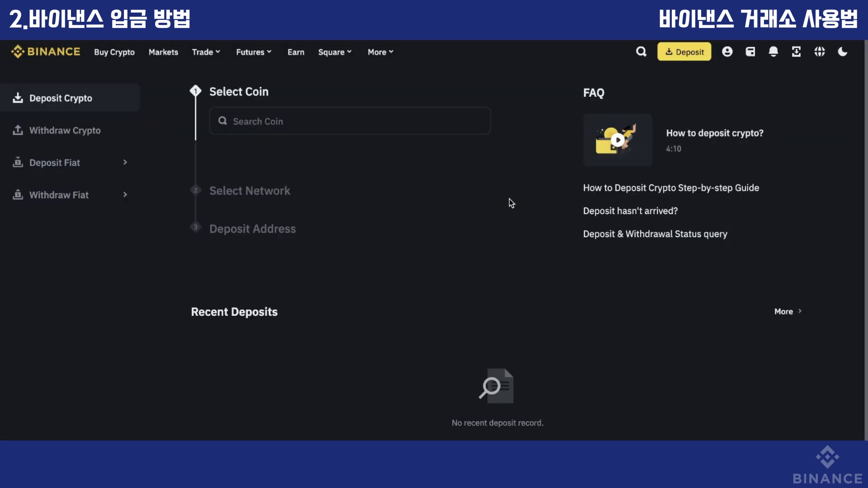
{"action": "left_click", "coordinate": [399, 117]}
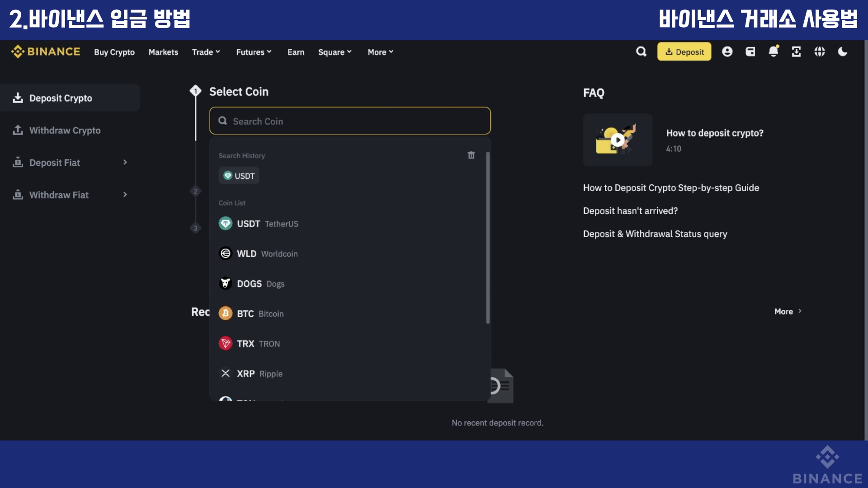
{"action": "type", "text": "usdt"}
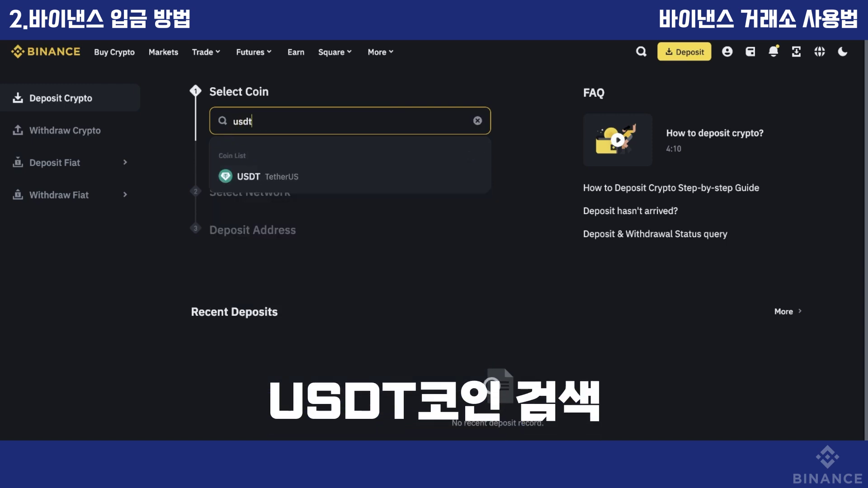
{"action": "left_click", "coordinate": [244, 176]}
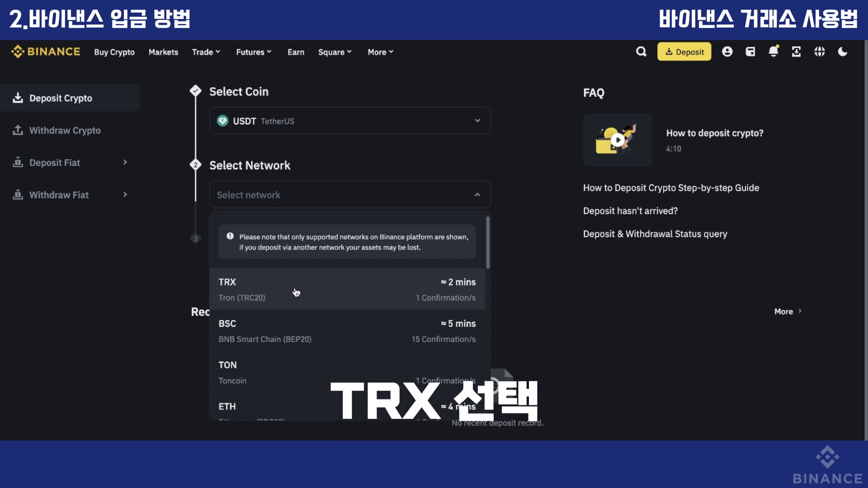
{"action": "left_click", "coordinate": [296, 293]}
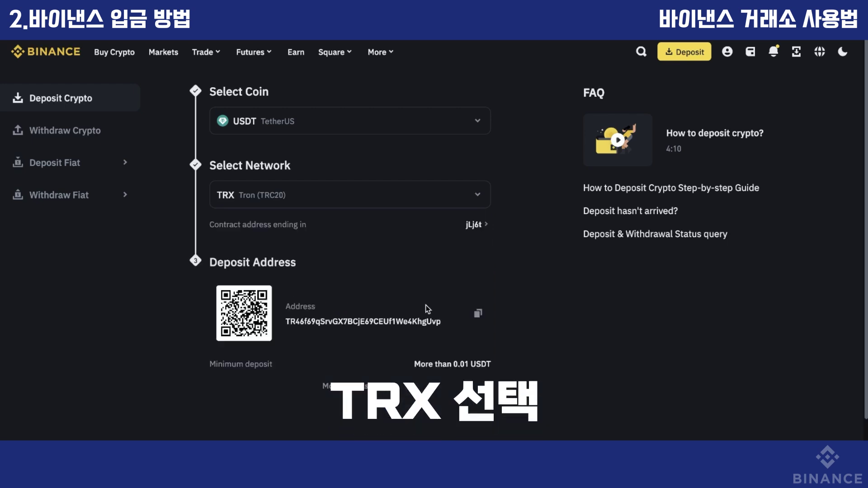
{"action": "left_click", "coordinate": [480, 318]}
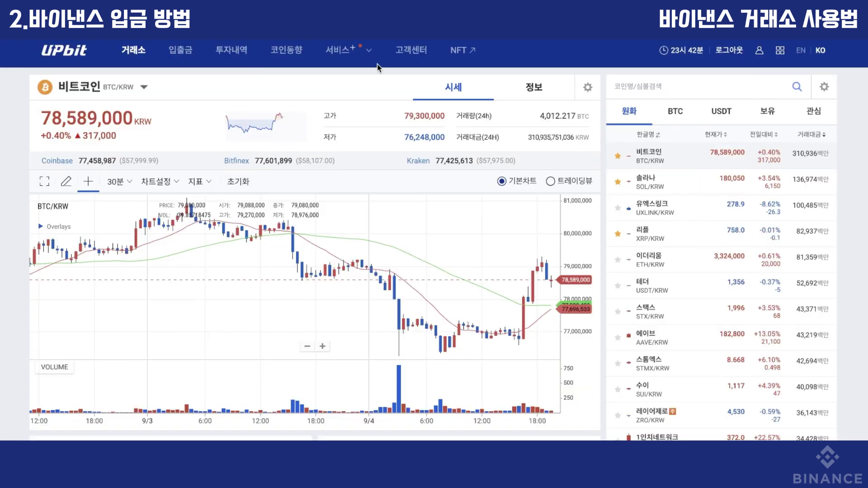
- Switch to Upbit, search the coin list for usdt and view the Tether (USDT/KRW) market's order form
{"action": "left_click", "coordinate": [659, 93]}
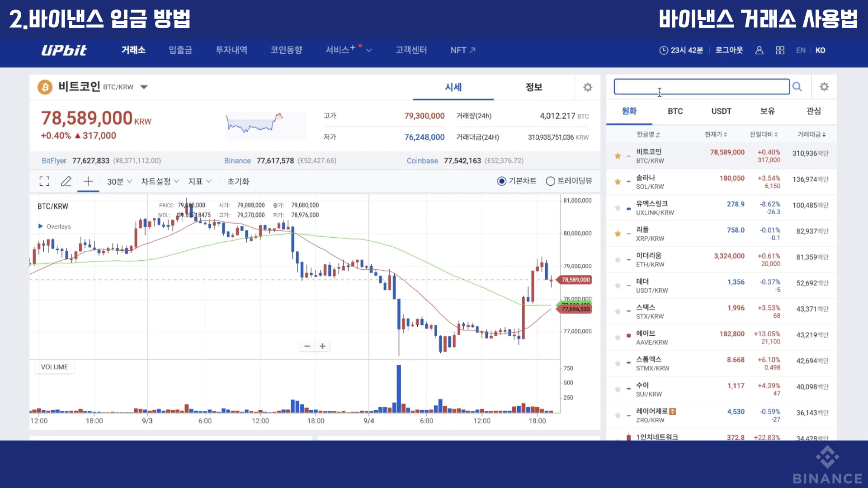
{"action": "type", "text": "usdt"}
{"action": "left_click", "coordinate": [645, 156]}
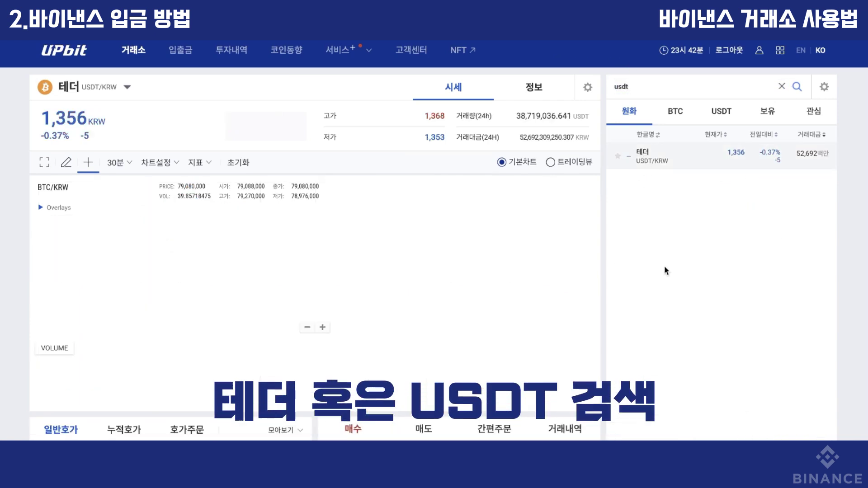
{"action": "scroll", "coordinate": [664, 296], "scroll_direction": "down", "scroll_amount": 6}
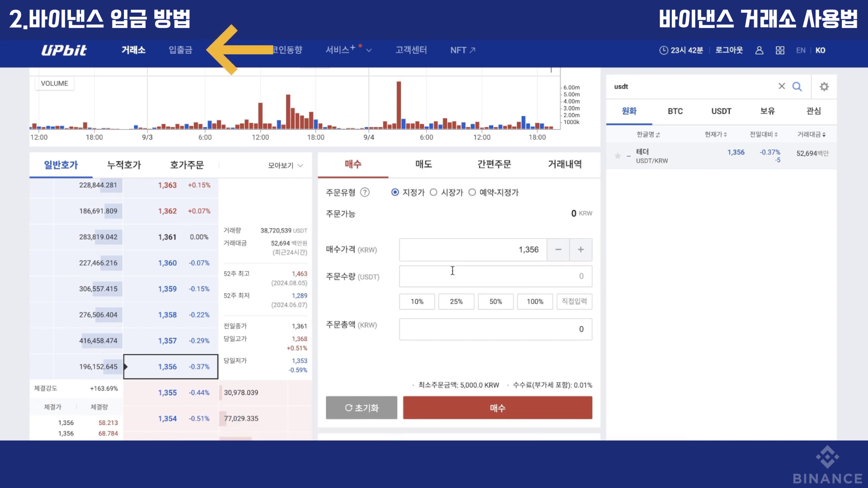
- Open the withdrawal form for Tether (USDT) in the account's deposits and withdrawals
{"action": "left_click", "coordinate": [181, 49]}
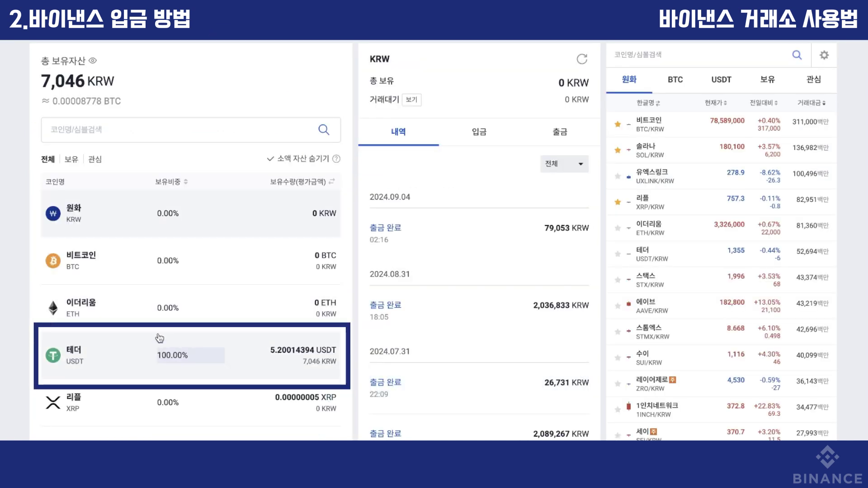
{"action": "left_click", "coordinate": [93, 351]}
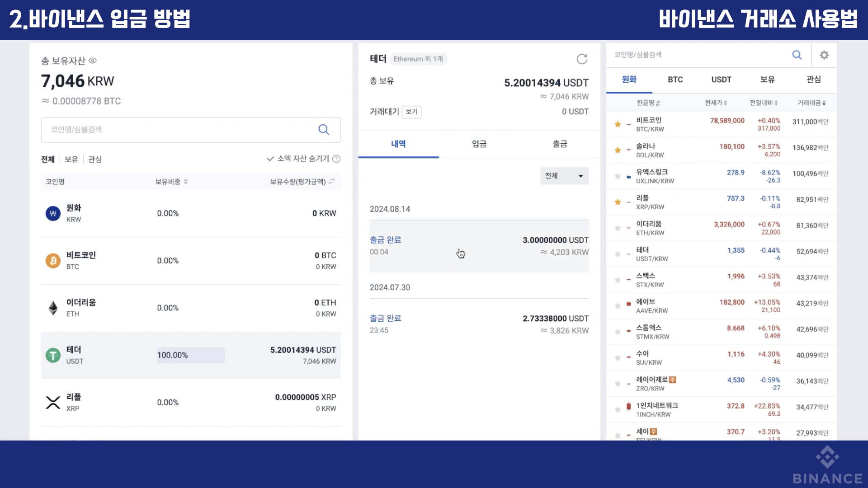
{"action": "left_click", "coordinate": [560, 146]}
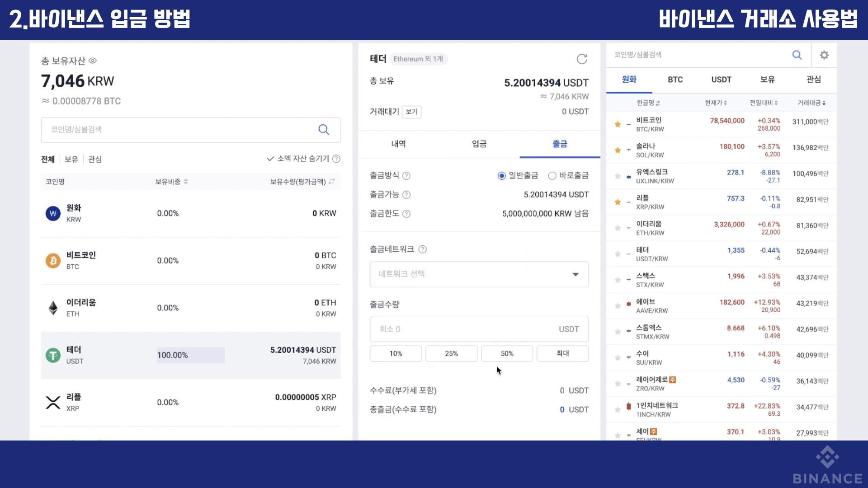
- Request withdrawal of the maximum amount, 5.200143 USDT, over the Tron network and confirm the network choice
{"action": "left_click", "coordinate": [551, 355]}
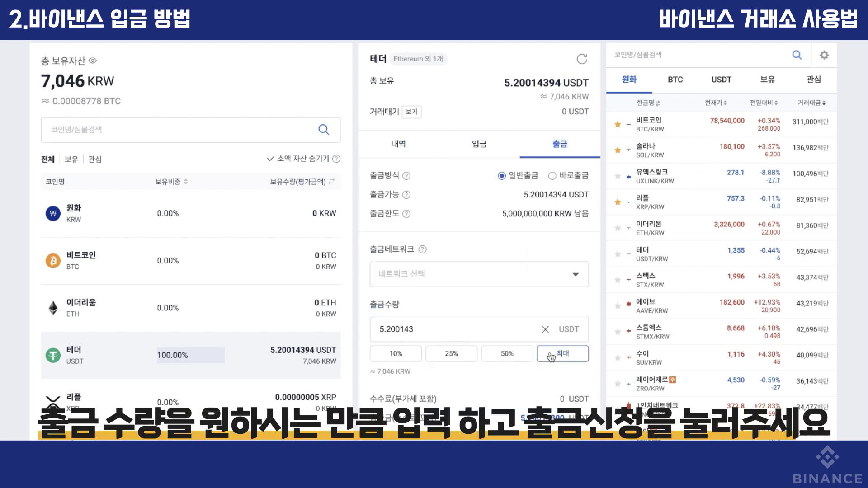
{"action": "left_click", "coordinate": [537, 275]}
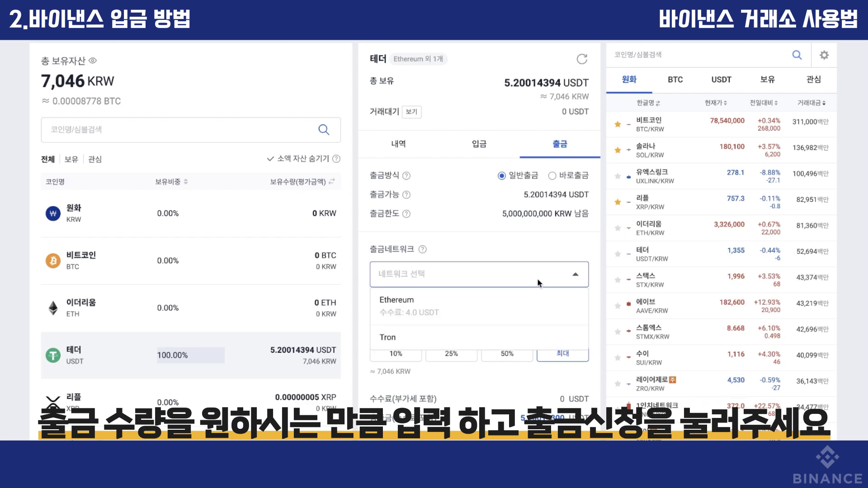
{"action": "left_click", "coordinate": [512, 338]}
{"action": "scroll", "coordinate": [514, 404], "scroll_direction": "down", "scroll_amount": 3}
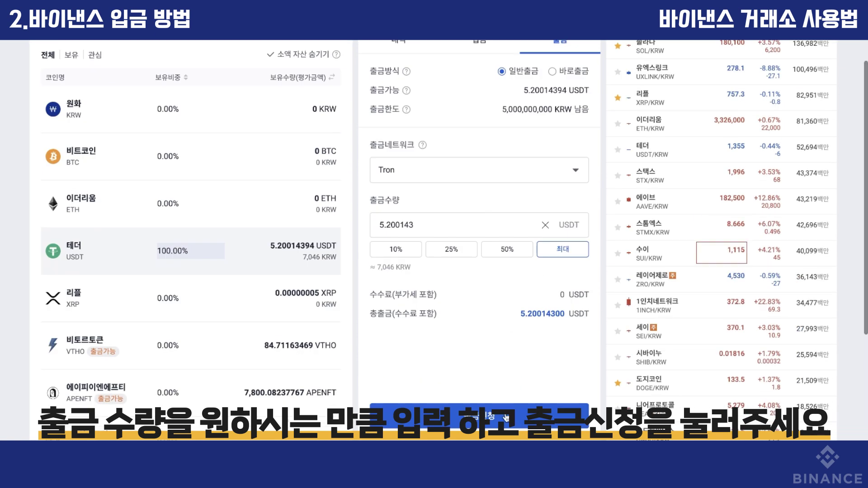
{"action": "left_click", "coordinate": [503, 417]}
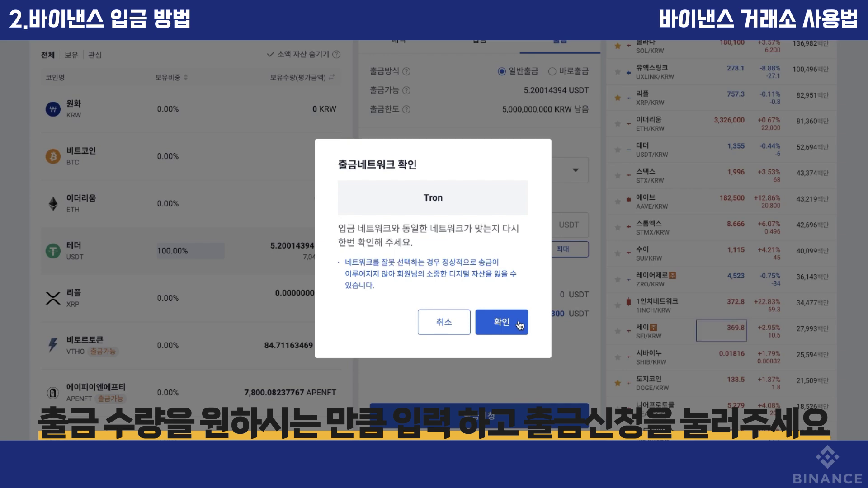
{"action": "left_click", "coordinate": [501, 323]}
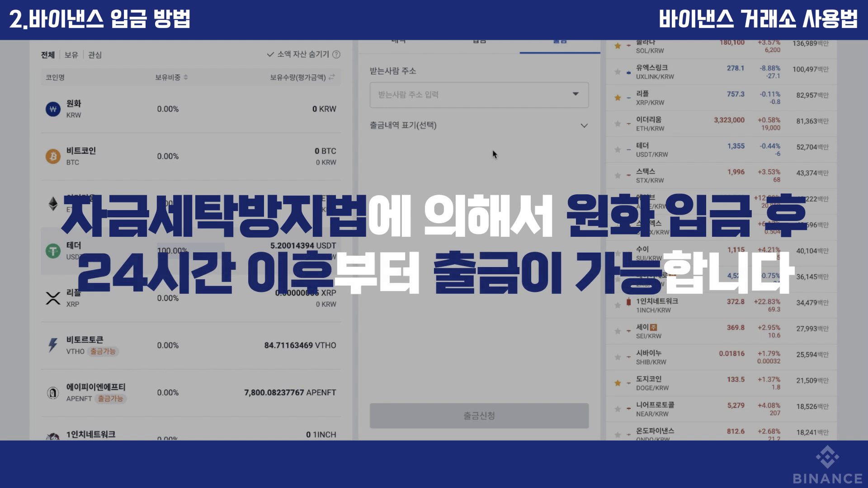
- Paste the copied deposit address as the recipient, submit the withdrawal request and answer no to the fraud-check questions
{"action": "left_click", "coordinate": [481, 96]}
{"action": "key", "text": "super+v"}
{"action": "left_click", "coordinate": [498, 365]}
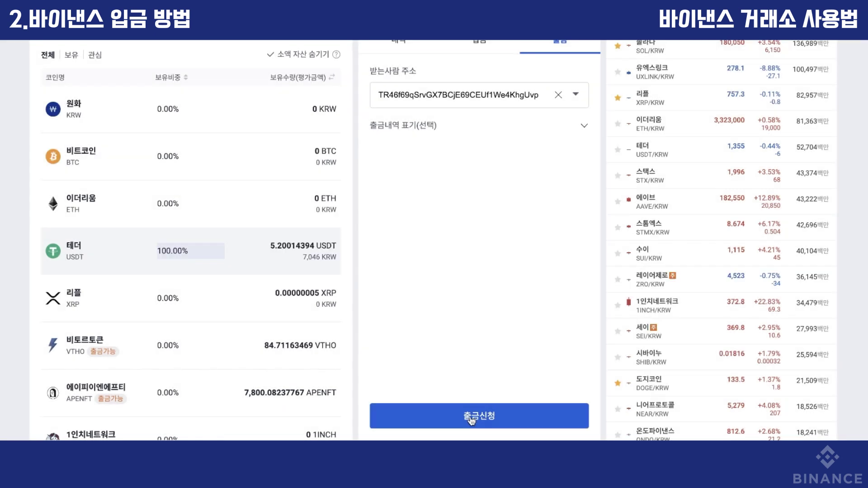
{"action": "left_click", "coordinate": [472, 419]}
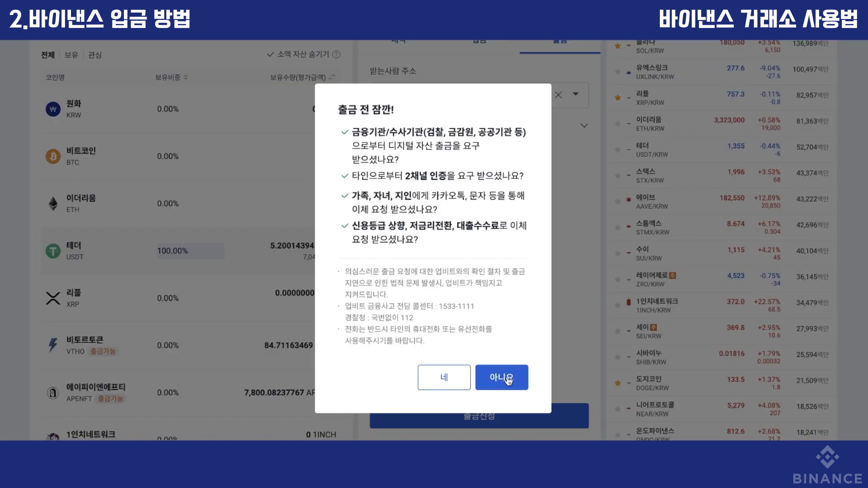
{"action": "left_click", "coordinate": [508, 381]}
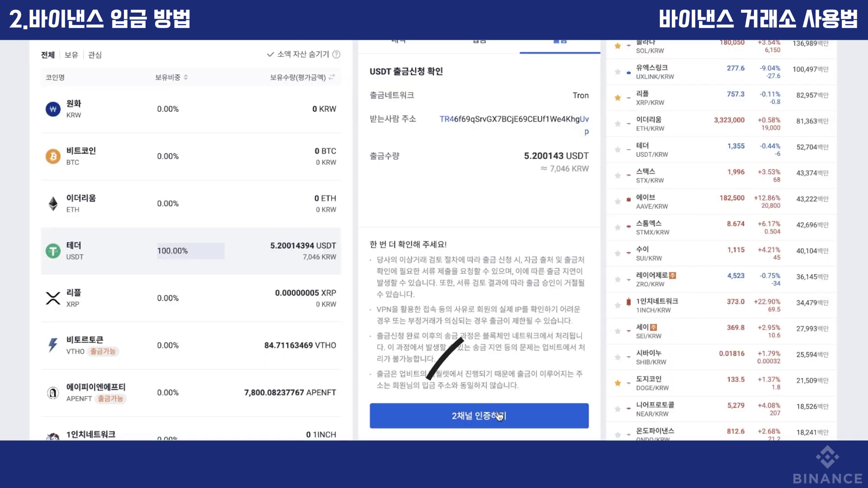
- Request KakaoTalk two-channel authentication for the USDT withdrawal, then return to Tether's transaction history
{"action": "left_click", "coordinate": [500, 416]}
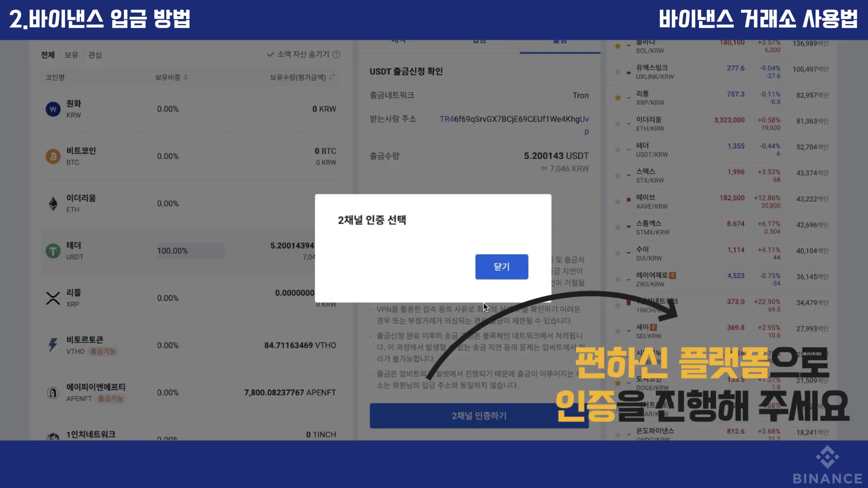
{"action": "left_click", "coordinate": [388, 251]}
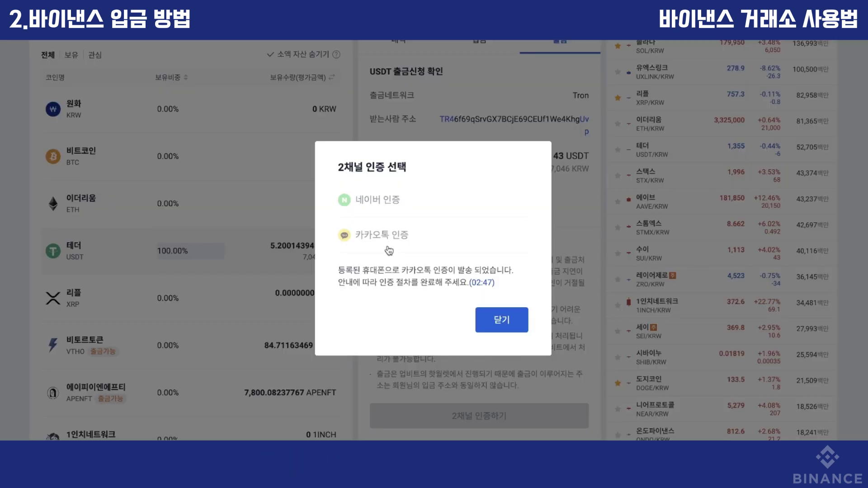
{"action": "left_click", "coordinate": [502, 320]}
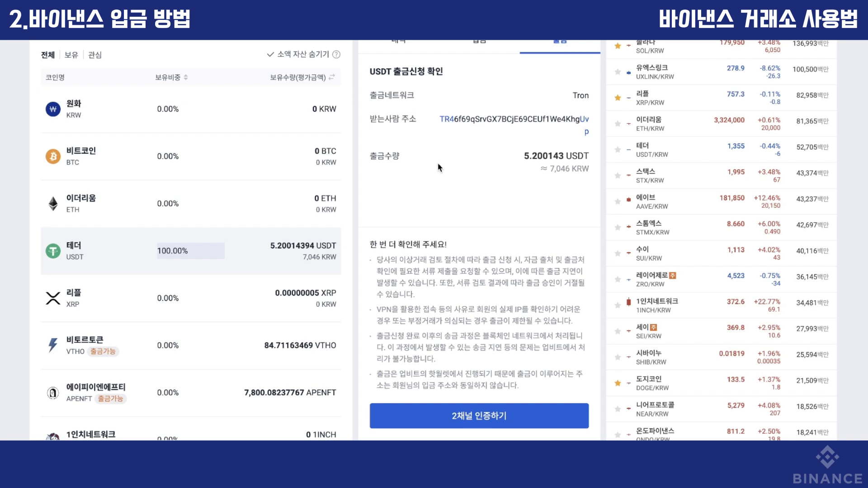
{"action": "left_click", "coordinate": [396, 45]}
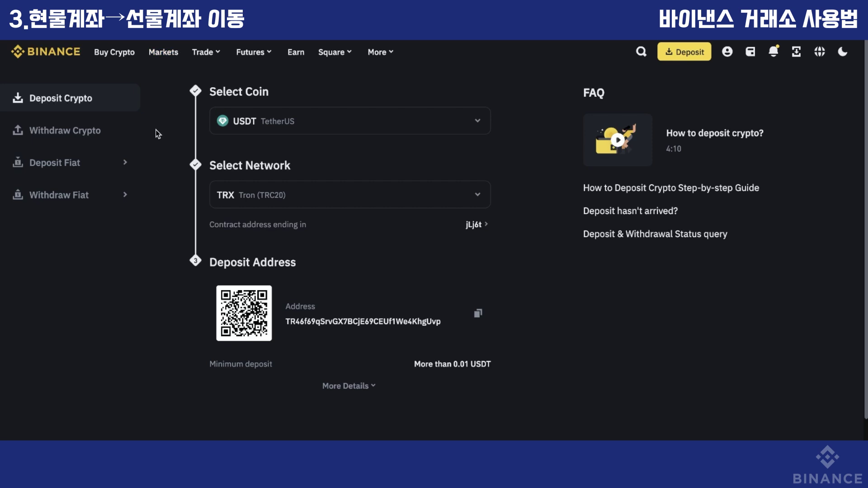
- Switch to Binance, open the USDⓈ-M Futures trading page and dismiss its notices
{"action": "mouse_move", "coordinate": [235, 54]}
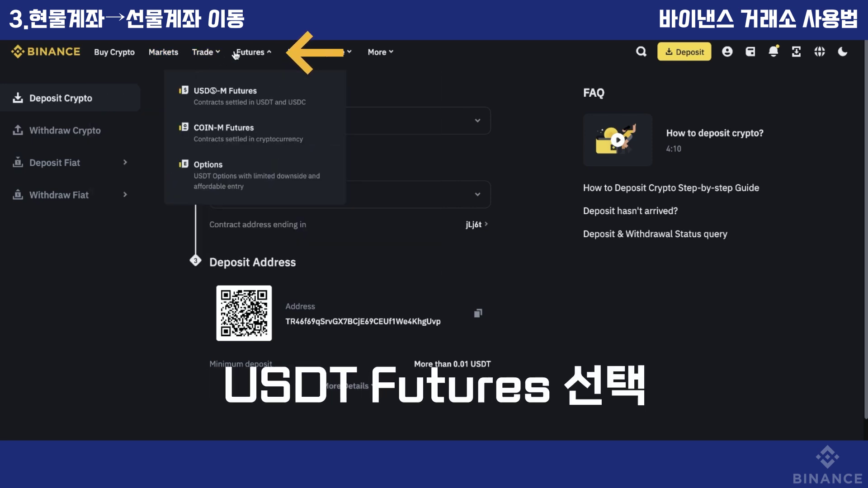
{"action": "left_click", "coordinate": [226, 91]}
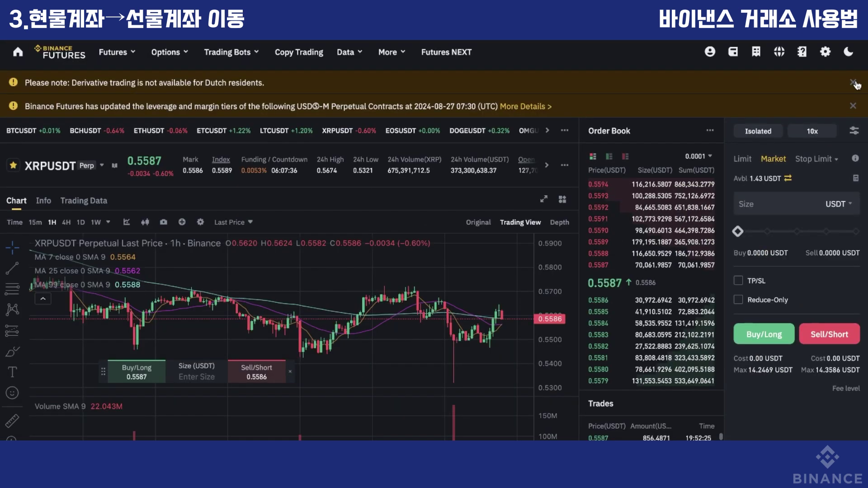
{"action": "left_click", "coordinate": [853, 82]}
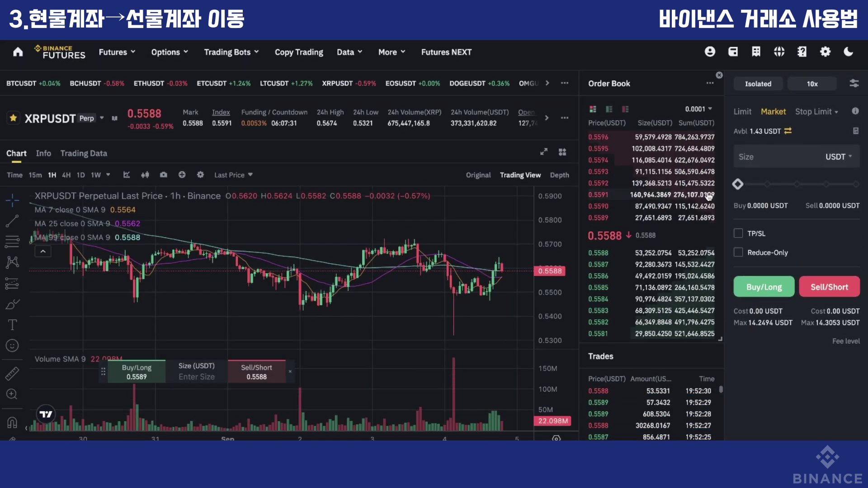
- Try to set up a maximum USDT transfer from Fiat and Spot to USDⓈ-M Futures, then close the transfer form
{"action": "left_click", "coordinate": [789, 132]}
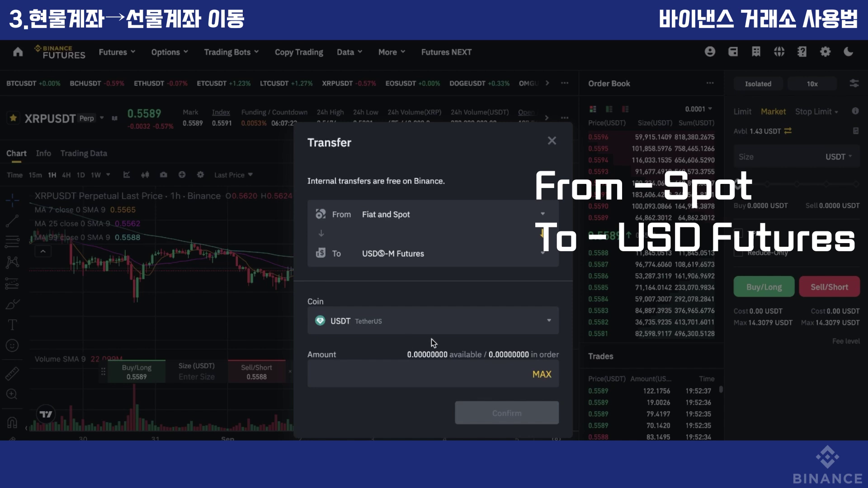
{"action": "left_click", "coordinate": [541, 376]}
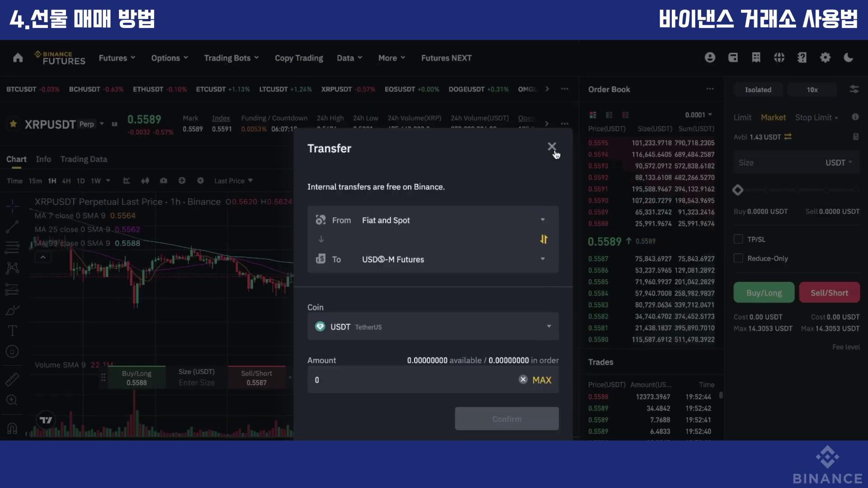
{"action": "left_click", "coordinate": [552, 145]}
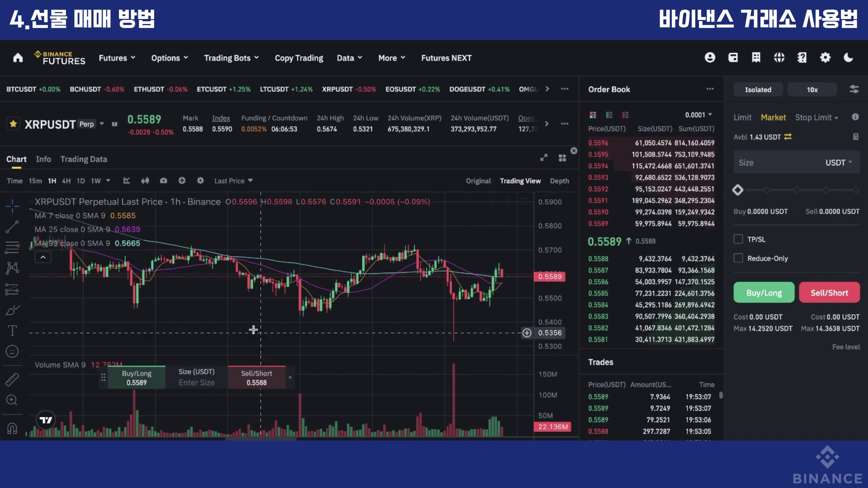
- Browse the USDⓈ-M perpetual contracts available in the XRPUSDT symbol selector
{"action": "left_click", "coordinate": [59, 131]}
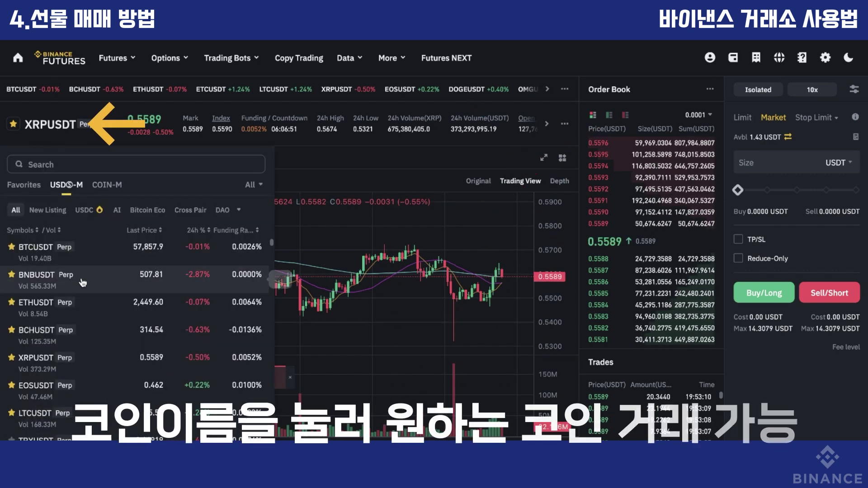
{"action": "scroll", "coordinate": [80, 324], "scroll_direction": "down", "scroll_amount": 2}
{"action": "scroll", "coordinate": [82, 329], "scroll_direction": "up", "scroll_amount": 2}
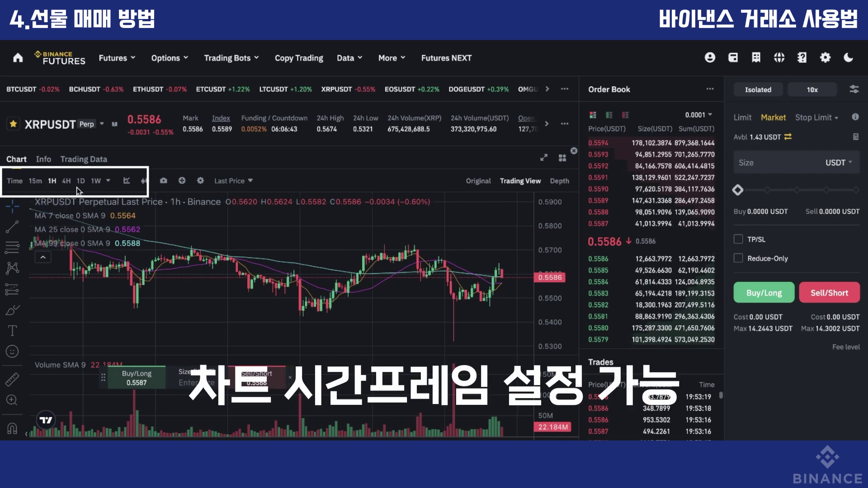
- Open the chart's list of indicators and move the floating Buy/Sell order widget aside
{"action": "left_click", "coordinate": [127, 181]}
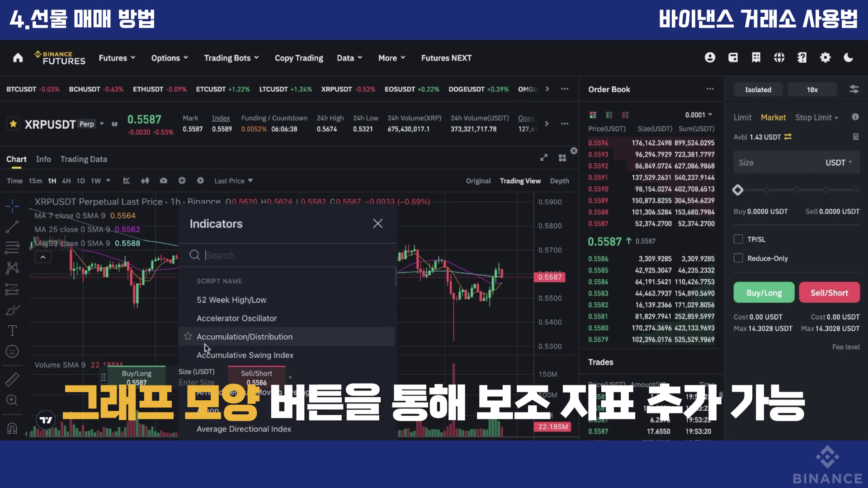
{"action": "left_click_drag", "start_coordinate": [105, 383], "coordinate": [58, 391]}
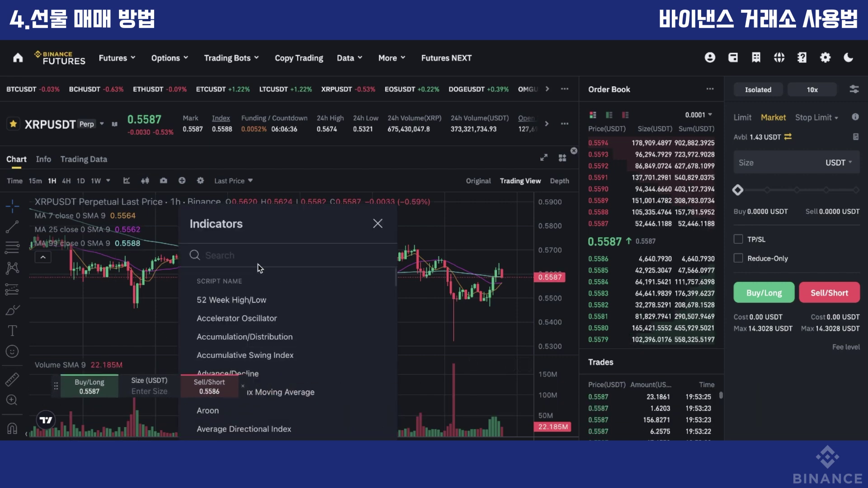
- Search the chart's indicator list for "bol", "volu", "rsi" and "ma", and close the list without adding an indicator
{"action": "type", "text": "bol"}
{"action": "key", "text": "BackSpace"}
{"action": "key", "text": "BackSpace"}
{"action": "key", "text": "BackSpace"}
{"action": "type", "text": "volu"}
{"action": "key", "text": "BackSpace"}
{"action": "key", "text": "BackSpace"}
{"action": "key", "text": "BackSpace"}
{"action": "key", "text": "BackSpace"}
{"action": "type", "text": "rsi"}
{"action": "key", "text": "BackSpace"}
{"action": "key", "text": "BackSpace"}
{"action": "key", "text": "BackSpace"}
{"action": "type", "text": "ma"}
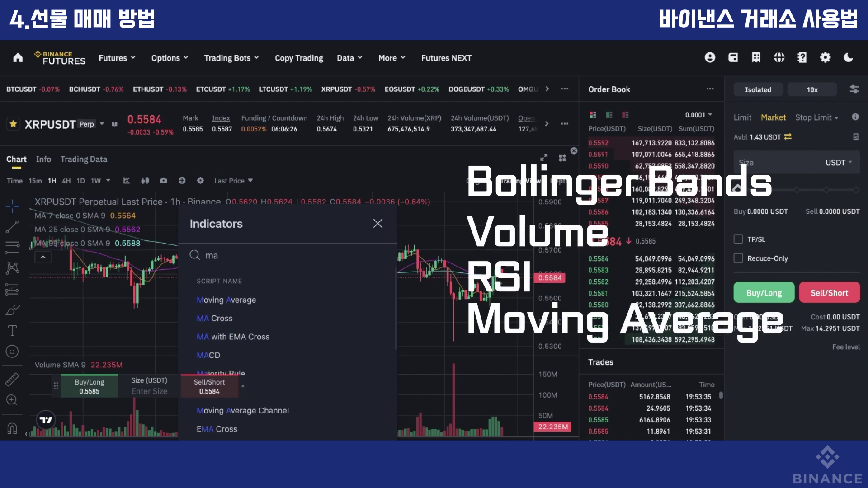
{"action": "left_click", "coordinate": [378, 224]}
{"action": "mouse_move", "coordinate": [43, 217]}
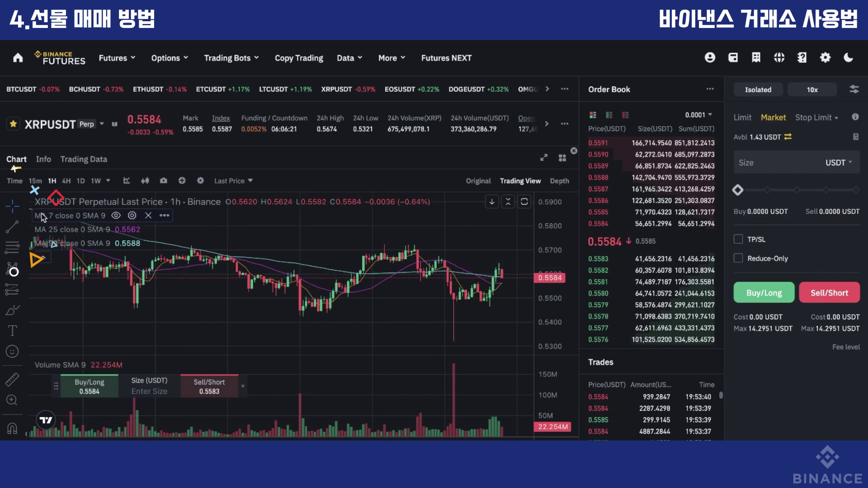
- Draw a trend line on the XRPUSDT chart from the recent low at about 0.5327 up to about 0.5581, and delete it
{"action": "left_click", "coordinate": [14, 228]}
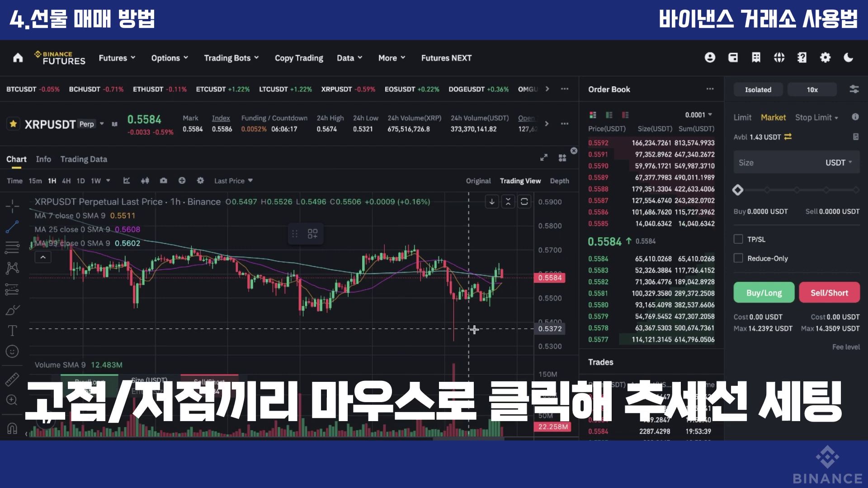
{"action": "left_click", "coordinate": [454, 340]}
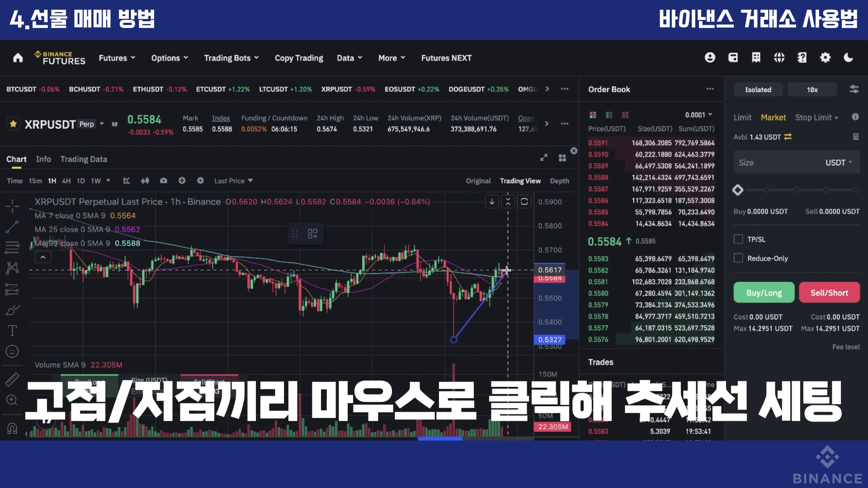
{"action": "left_click", "coordinate": [519, 279]}
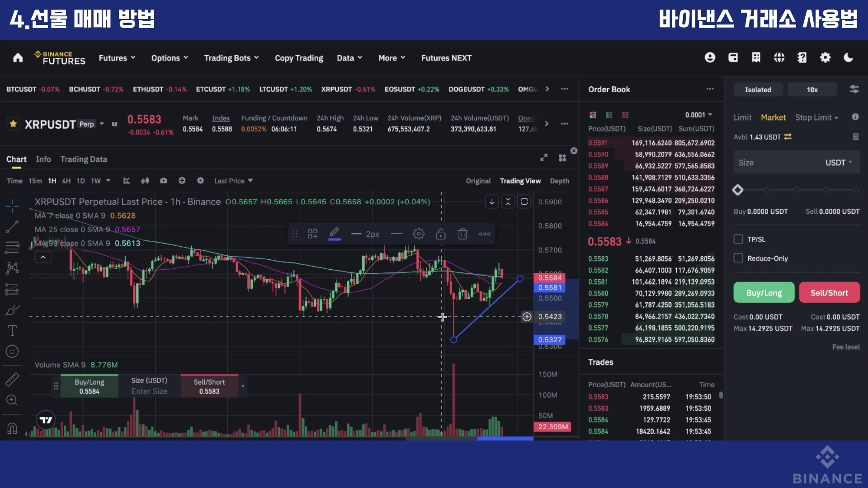
{"action": "left_click", "coordinate": [463, 234]}
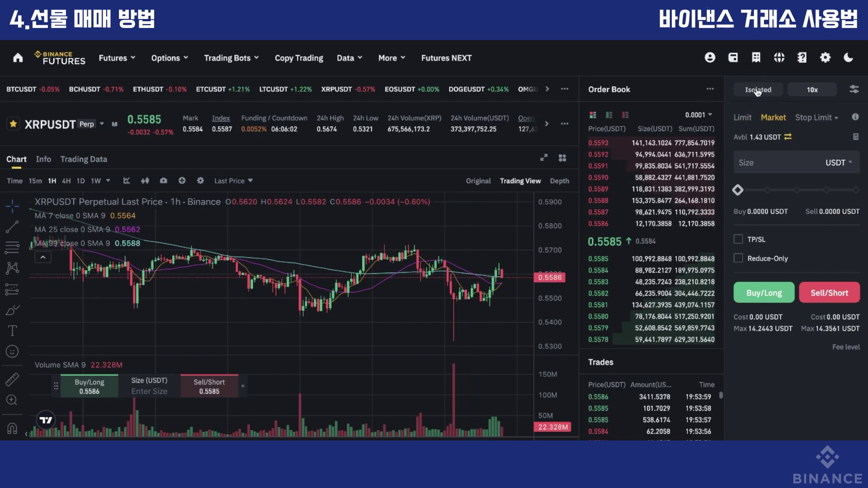
- View the Margin Mode and Adjust Leverage settings for XRPUSDT, closing each without changes
{"action": "left_click", "coordinate": [758, 91]}
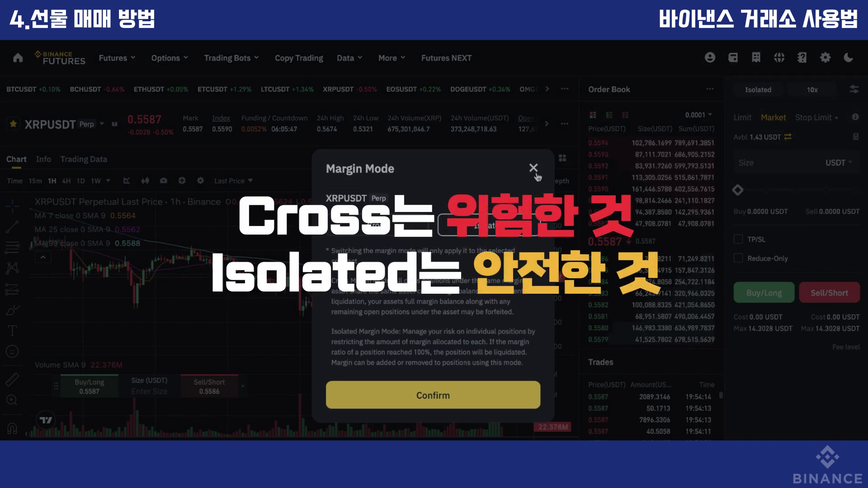
{"action": "left_click", "coordinate": [534, 170]}
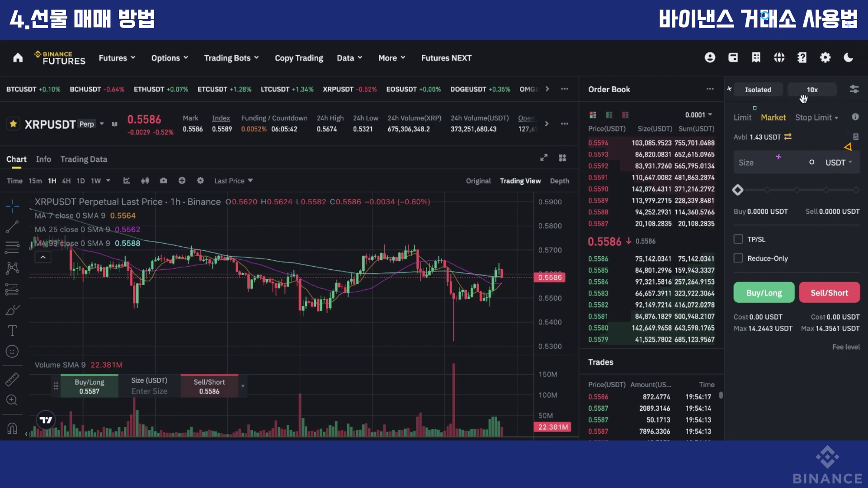
{"action": "left_click", "coordinate": [807, 95]}
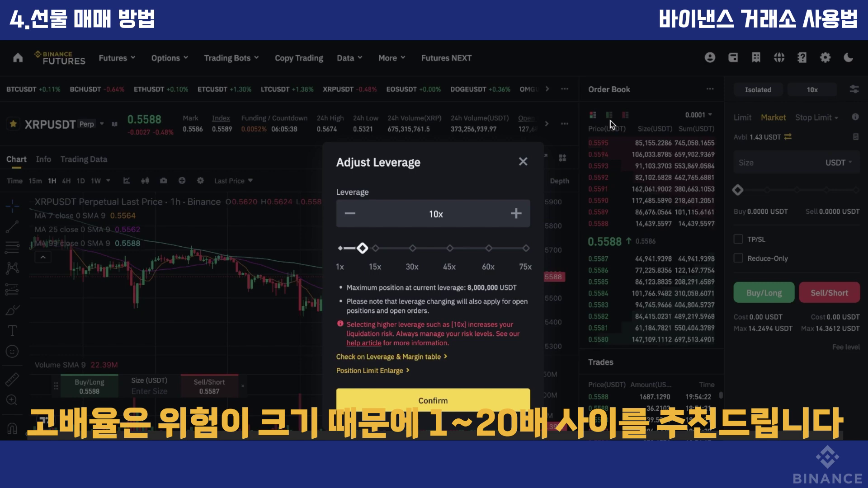
{"action": "left_click", "coordinate": [523, 161]}
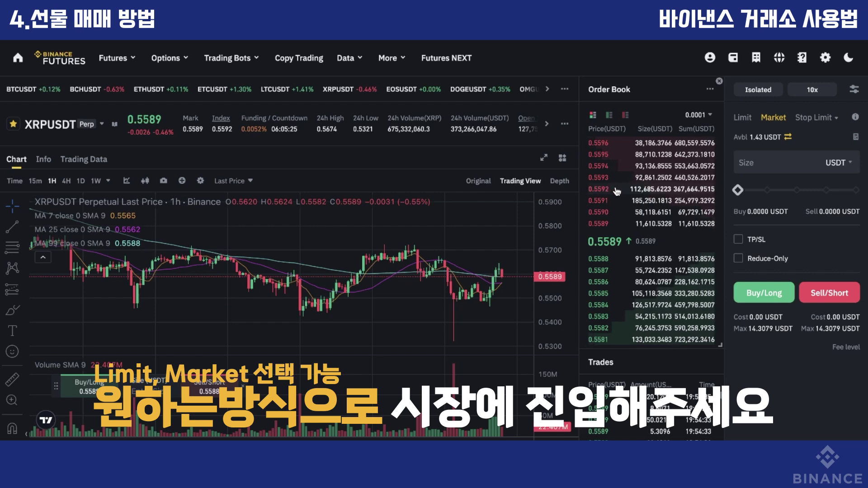
- Open a long XRPUSDT position at market price with the order size set to 95%
{"action": "left_click", "coordinate": [847, 190]}
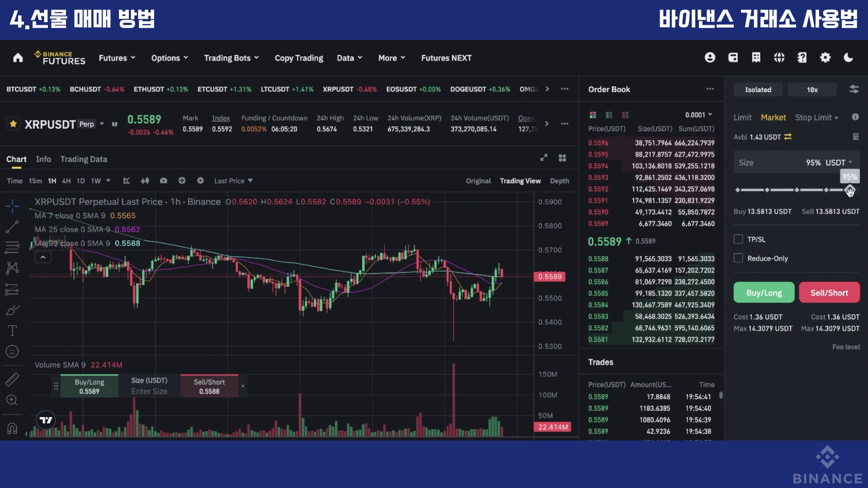
{"action": "left_click", "coordinate": [774, 293]}
{"action": "scroll", "coordinate": [781, 389], "scroll_direction": "down", "scroll_amount": 4}
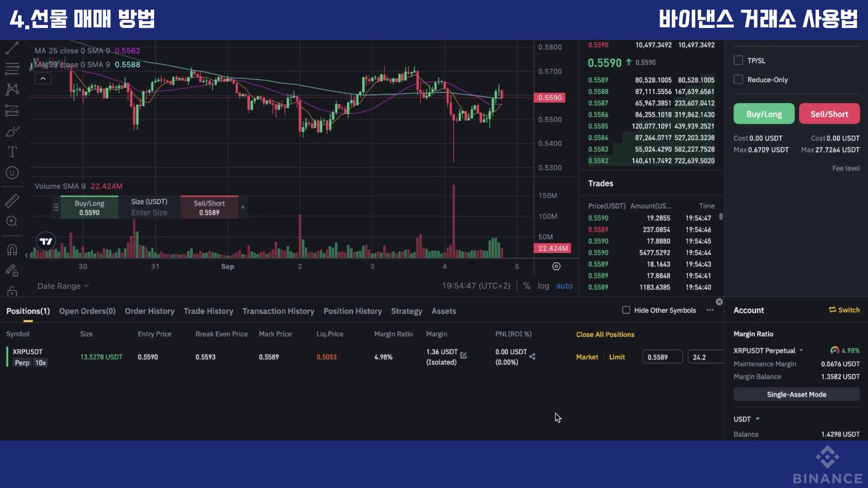
- Examine the open XRPUSDT position's details, its TP/SL form for the entire position and its closing price field
{"action": "scroll", "coordinate": [496, 425], "scroll_direction": "right", "scroll_amount": 2}
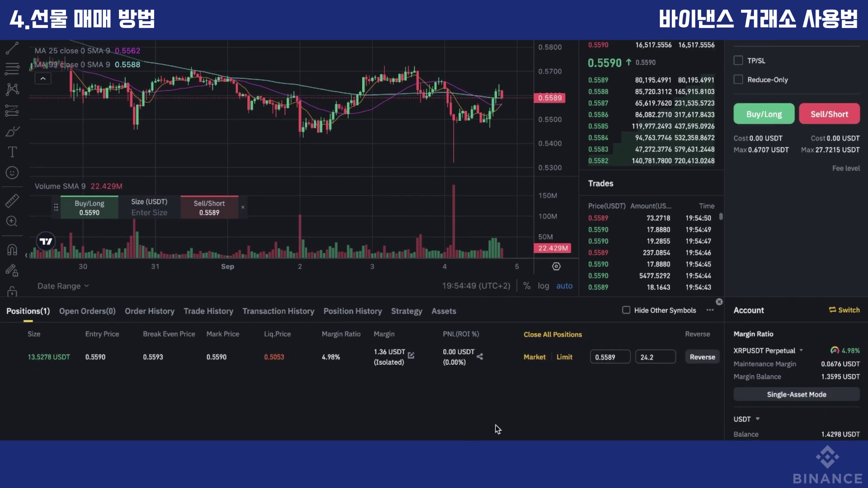
{"action": "scroll", "coordinate": [495, 425], "scroll_direction": "right", "scroll_amount": 1}
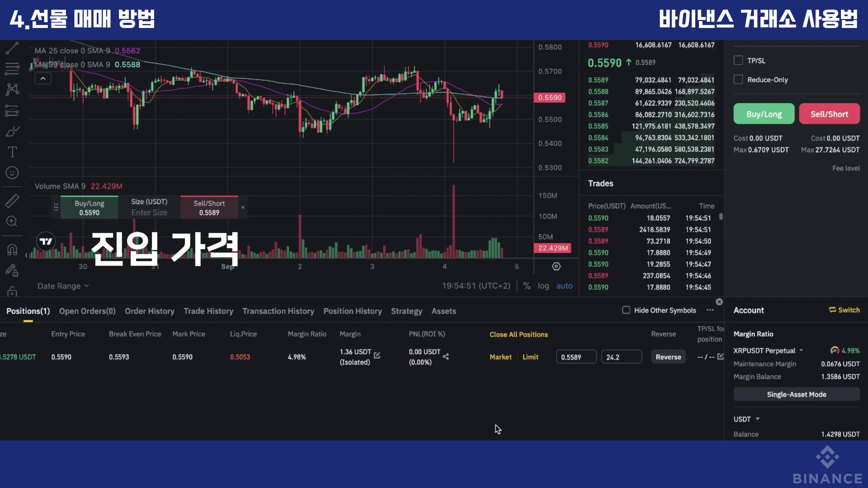
{"action": "scroll", "coordinate": [495, 425], "scroll_direction": "right", "scroll_amount": 1}
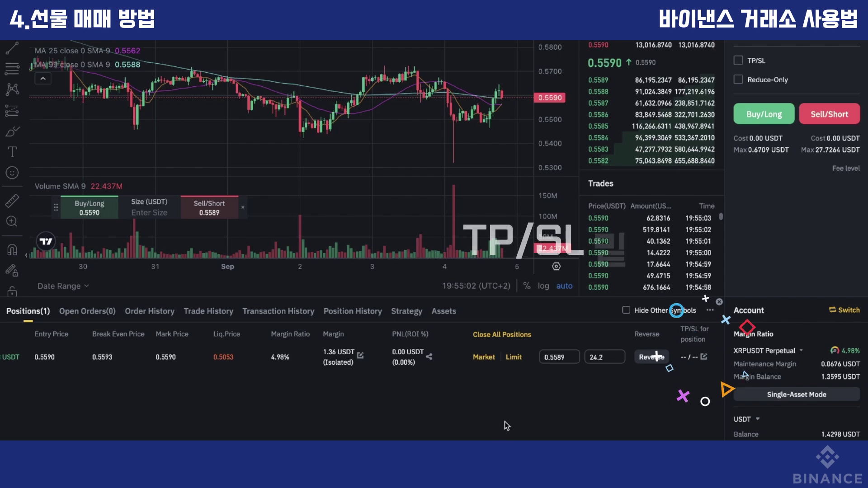
{"action": "left_click", "coordinate": [703, 358]}
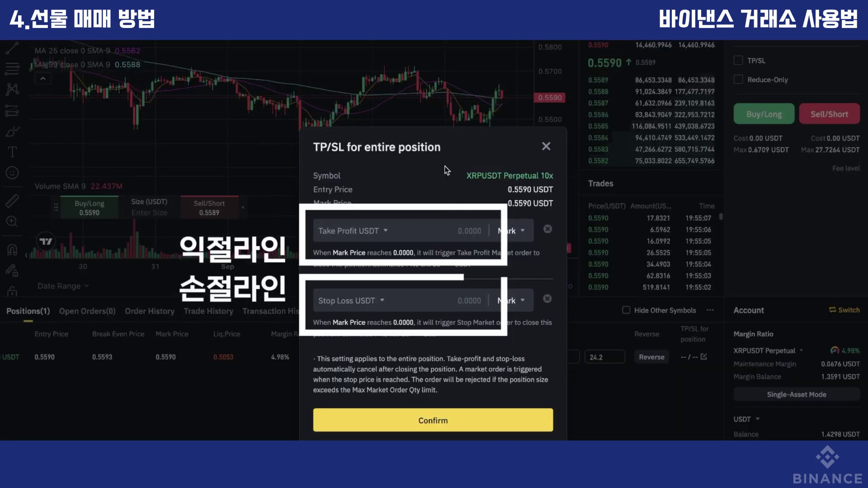
{"action": "left_click", "coordinate": [546, 149]}
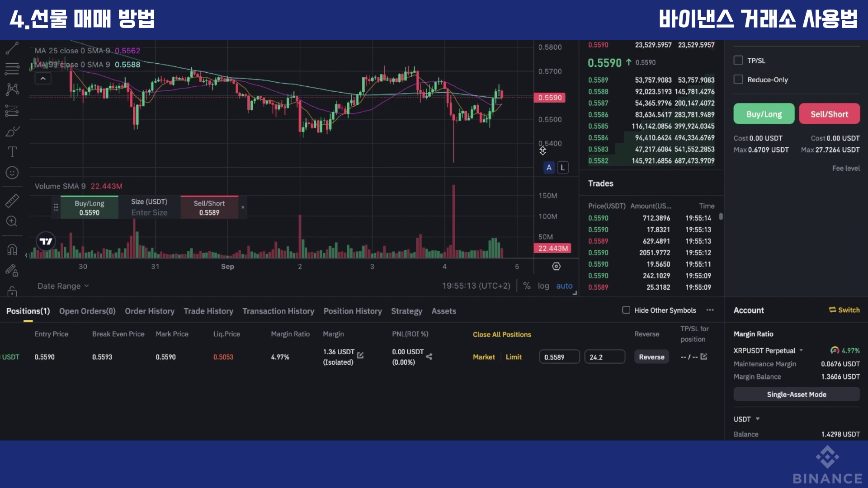
{"action": "left_click_drag", "start_coordinate": [546, 358], "coordinate": [568, 358]}
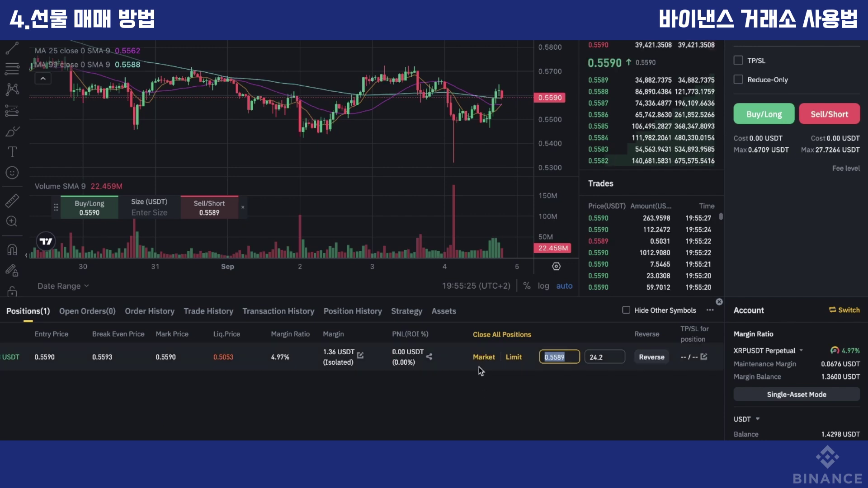
- Go to Copy Trading and open the Golden Turtle No. 1 profile from the public futures portfolios
{"action": "scroll", "coordinate": [488, 361], "scroll_direction": "up", "scroll_amount": 6}
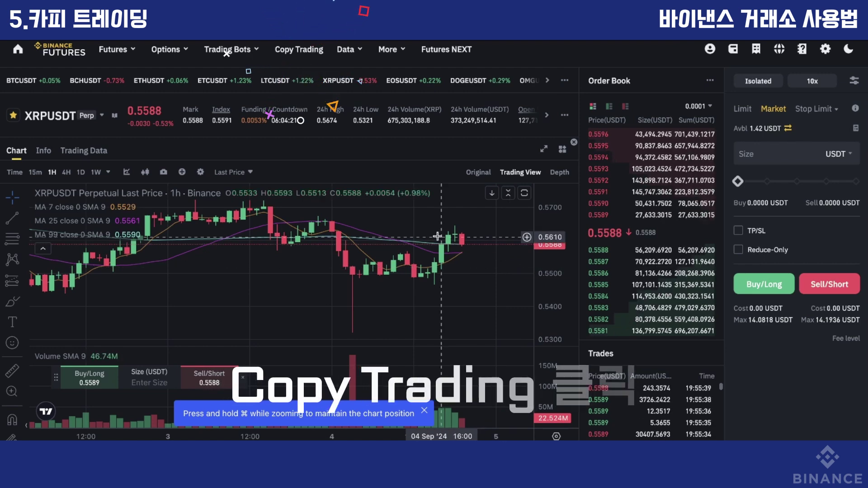
{"action": "left_click", "coordinate": [297, 55]}
{"action": "scroll", "coordinate": [413, 239], "scroll_direction": "down", "scroll_amount": 4}
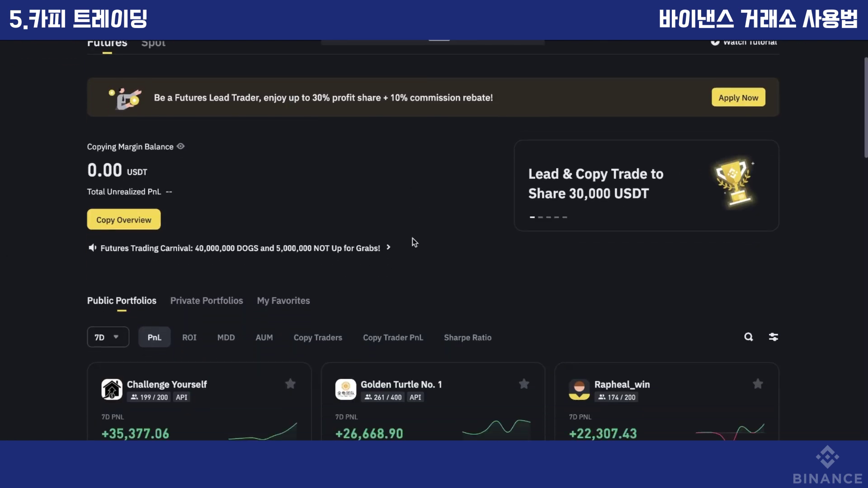
{"action": "scroll", "coordinate": [412, 238], "scroll_direction": "down", "scroll_amount": 2}
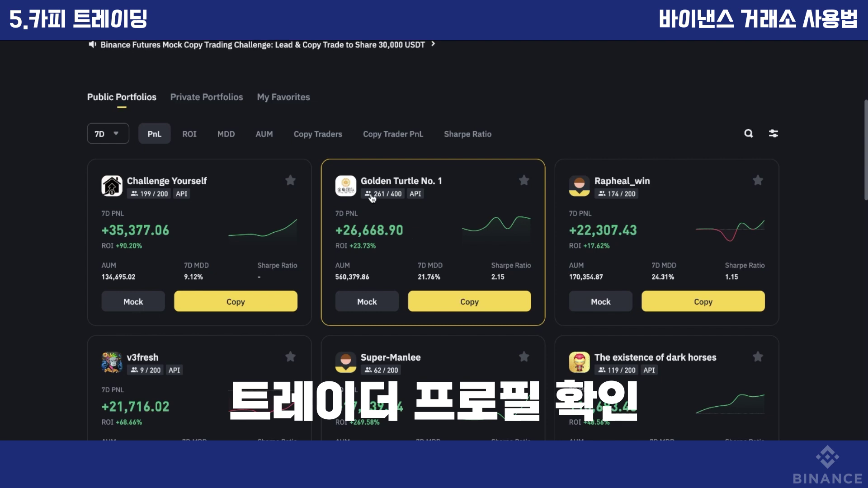
{"action": "left_click", "coordinate": [374, 206]}
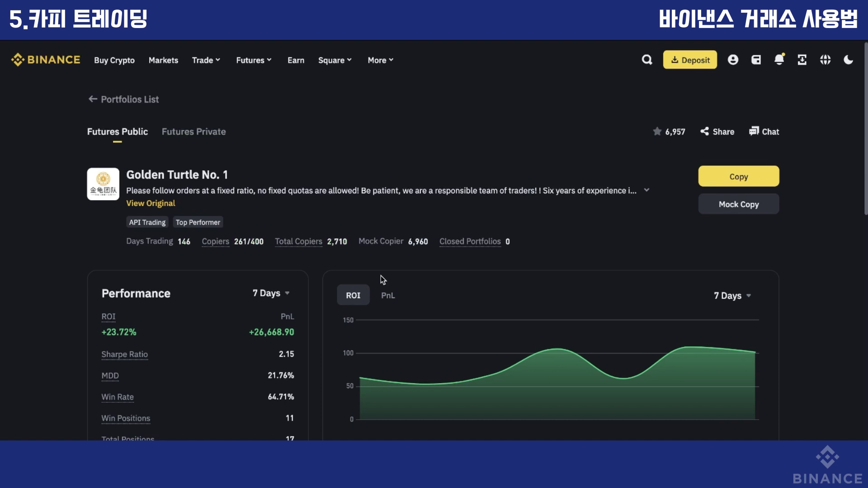
- Examine Golden Turtle No. 1's performance, lead trader overview, asset preferences and position history
{"action": "scroll", "coordinate": [382, 281], "scroll_direction": "down", "scroll_amount": 1}
{"action": "scroll", "coordinate": [380, 276], "scroll_direction": "down", "scroll_amount": 1}
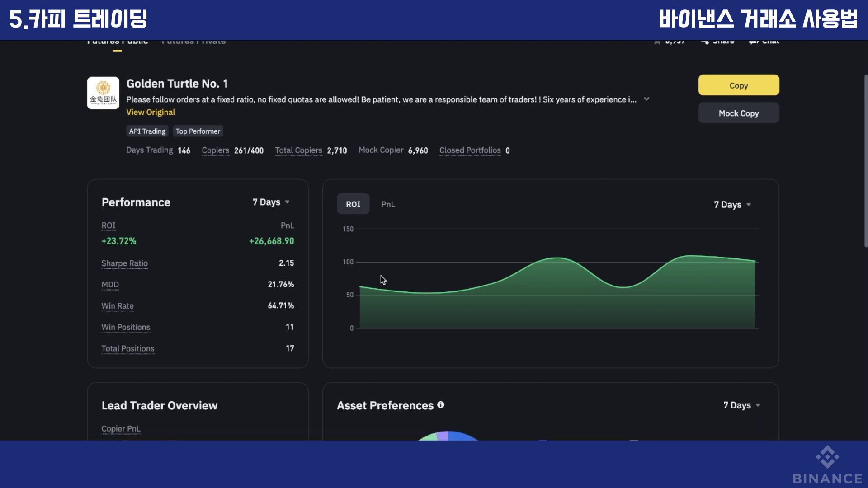
{"action": "scroll", "coordinate": [381, 276], "scroll_direction": "down", "scroll_amount": 3}
{"action": "scroll", "coordinate": [380, 276], "scroll_direction": "down", "scroll_amount": 2}
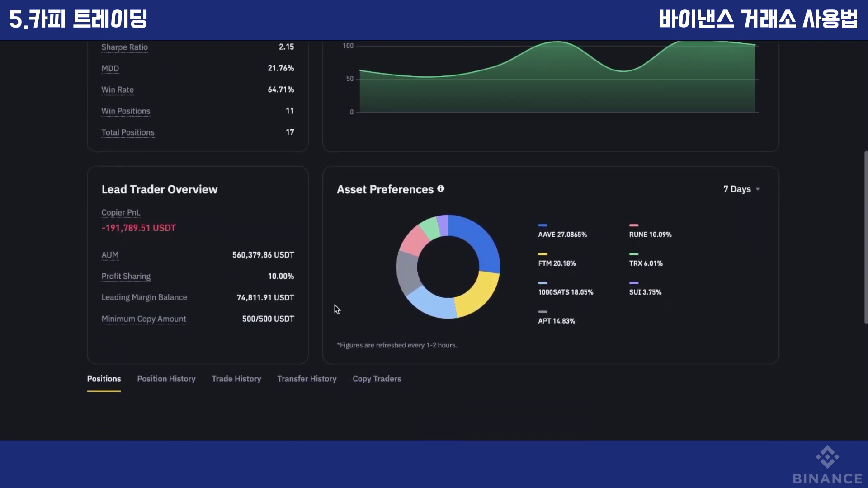
{"action": "left_click", "coordinate": [158, 375]}
{"action": "scroll", "coordinate": [386, 366], "scroll_direction": "down", "scroll_amount": 6}
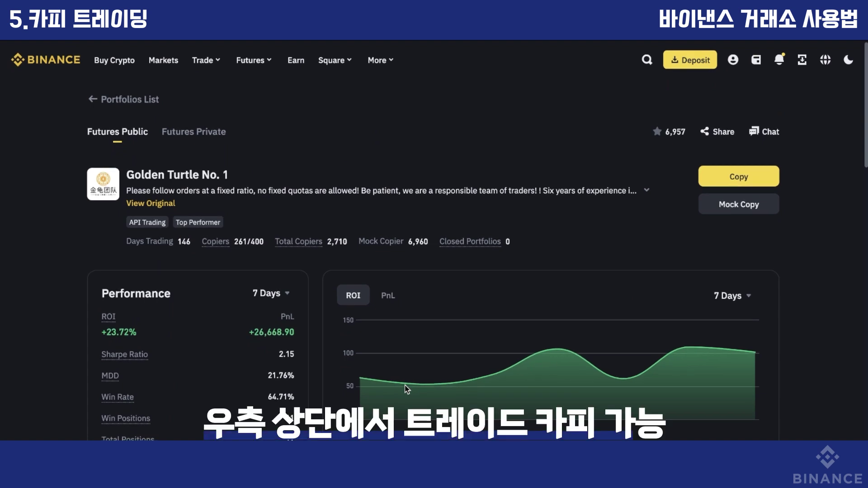
- Start a mock copy of Golden Turtle No. 1 and review the results of the mock copy trading portfolios
{"action": "left_click", "coordinate": [722, 204]}
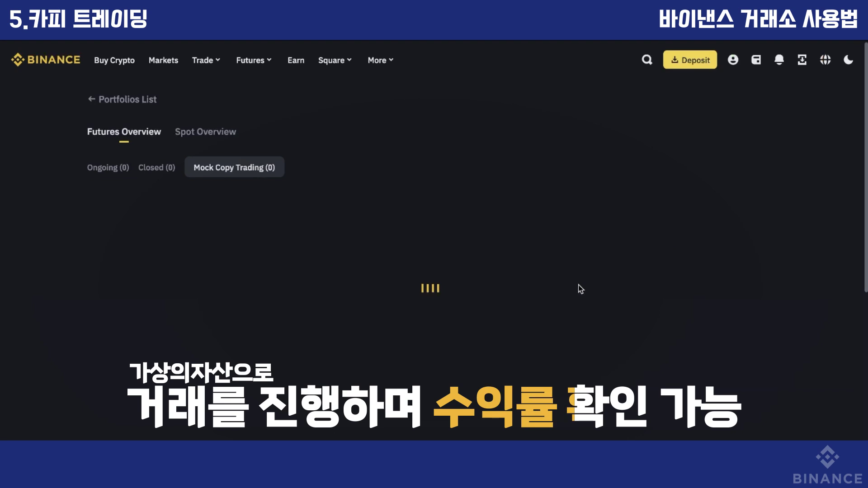
{"action": "scroll", "coordinate": [536, 318], "scroll_direction": "down", "scroll_amount": 8}
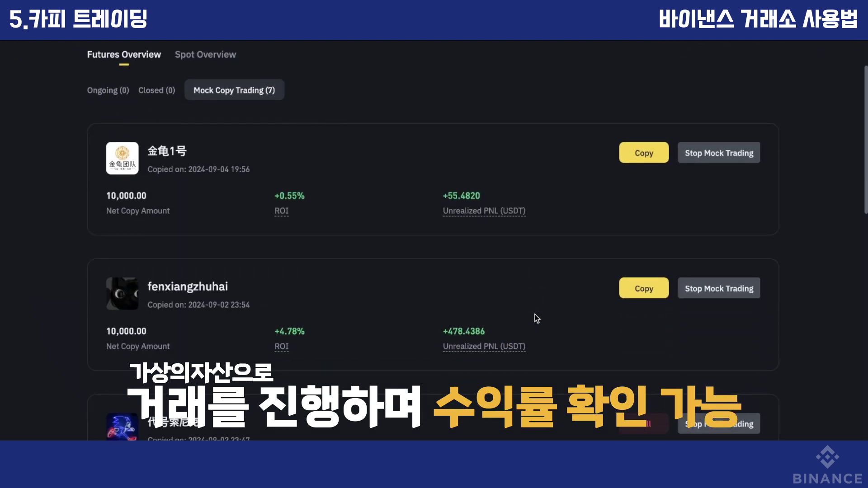
{"action": "scroll", "coordinate": [536, 315], "scroll_direction": "down", "scroll_amount": 7}
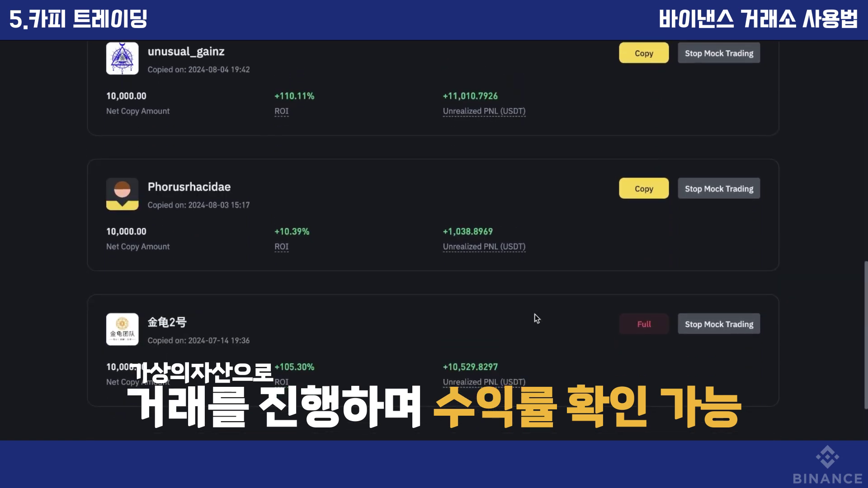
{"action": "scroll", "coordinate": [535, 319], "scroll_direction": "up", "scroll_amount": 15}
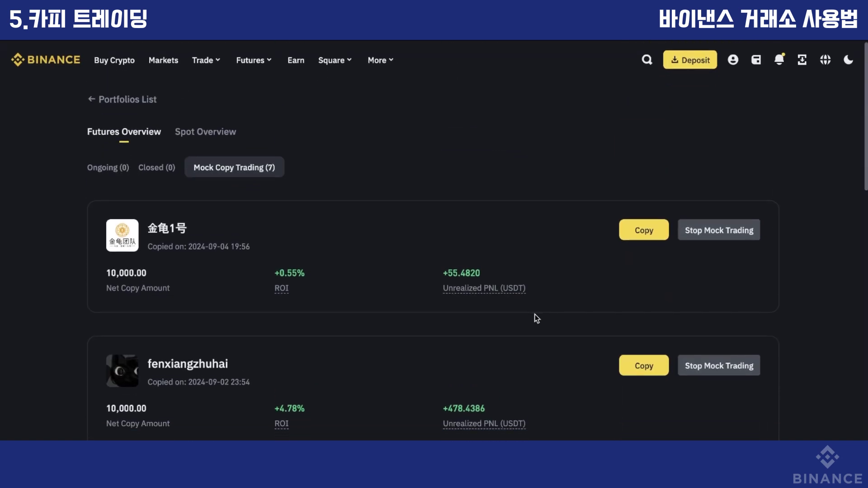
{"action": "scroll", "coordinate": [536, 316], "scroll_direction": "down", "scroll_amount": 7}
{"action": "scroll", "coordinate": [535, 316], "scroll_direction": "down", "scroll_amount": 7}
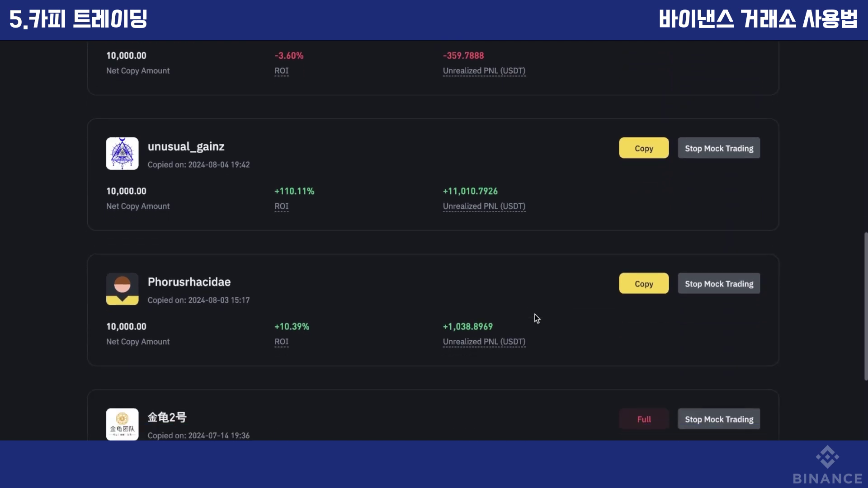
{"action": "scroll", "coordinate": [535, 319], "scroll_direction": "up", "scroll_amount": 10}
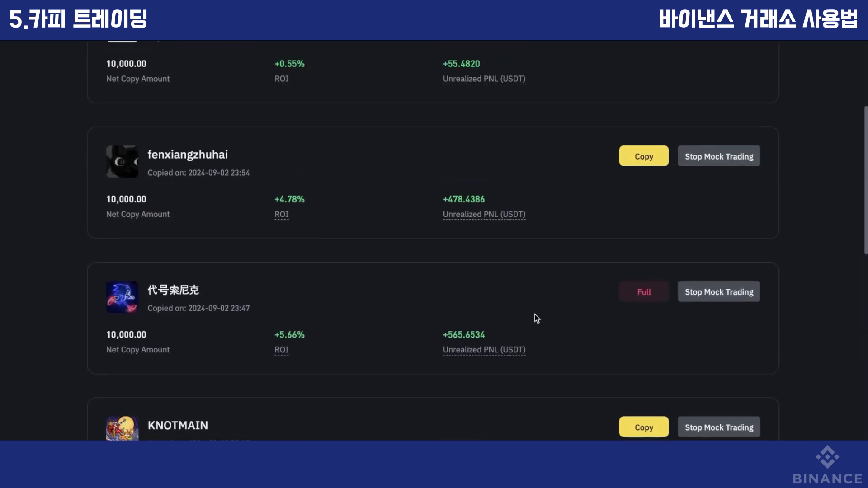
{"action": "scroll", "coordinate": [534, 316], "scroll_direction": "up", "scroll_amount": 4}
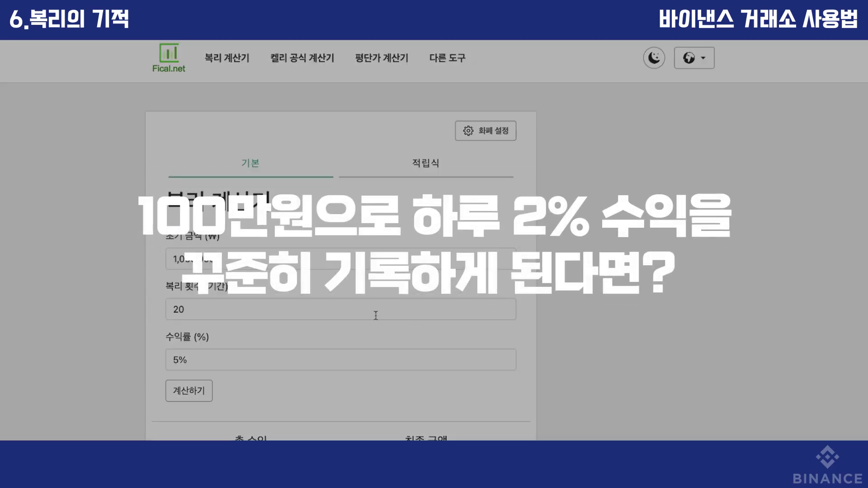
- In the Fical.net compound interest calculator, set 365 periods and a 2% return, calculate and view the results
{"action": "double_click", "coordinate": [376, 316]}
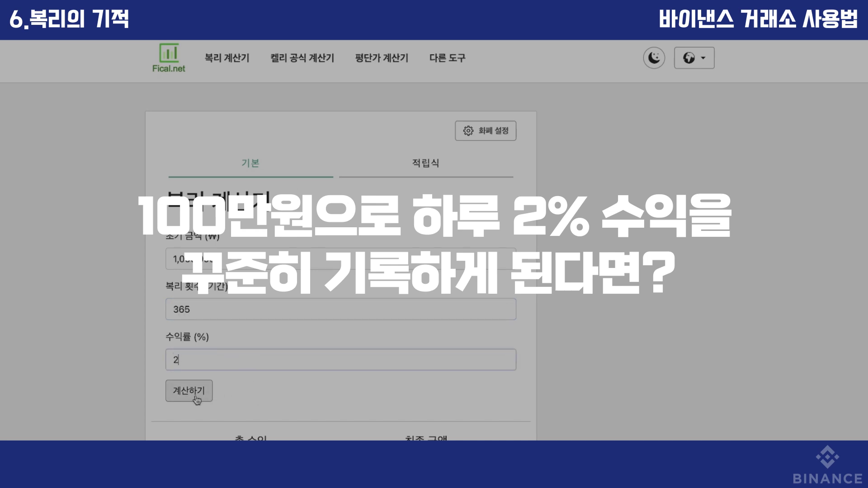
{"action": "scroll", "coordinate": [330, 395], "scroll_direction": "down", "scroll_amount": 3}
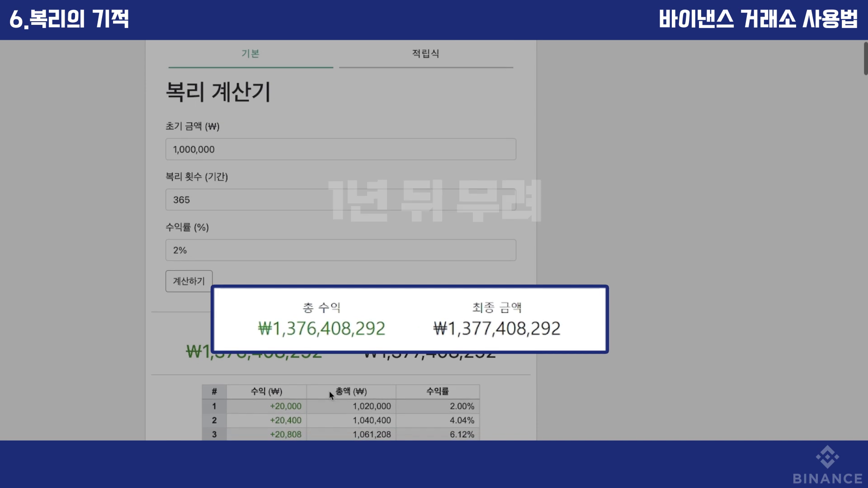
{"action": "scroll", "coordinate": [331, 396], "scroll_direction": "down", "scroll_amount": 1}
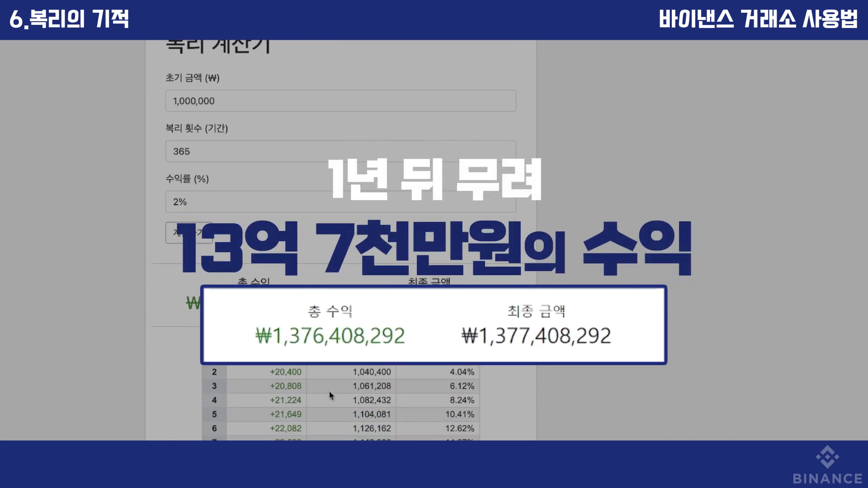